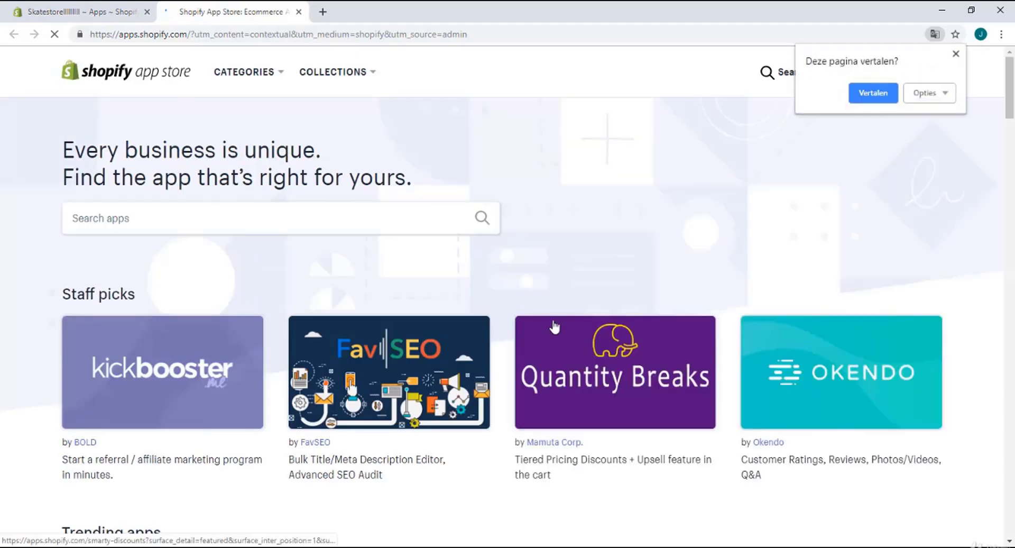
Search the App Store for 'Mailchimp' and add MailChimp Forms by MailMunch to the store
{"action": "left_click", "coordinate": [224, 221]}
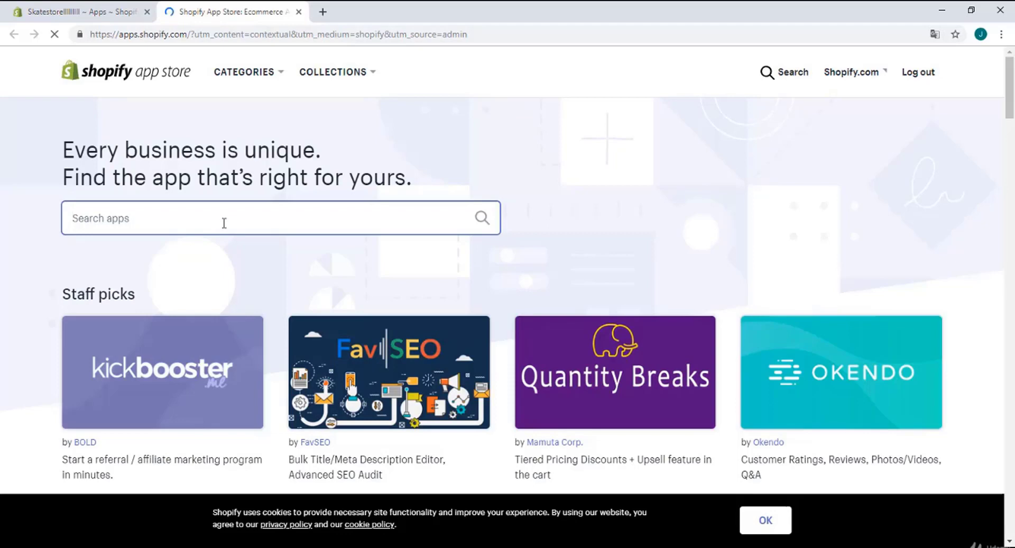
{"action": "type", "text": "Mailchimp"}
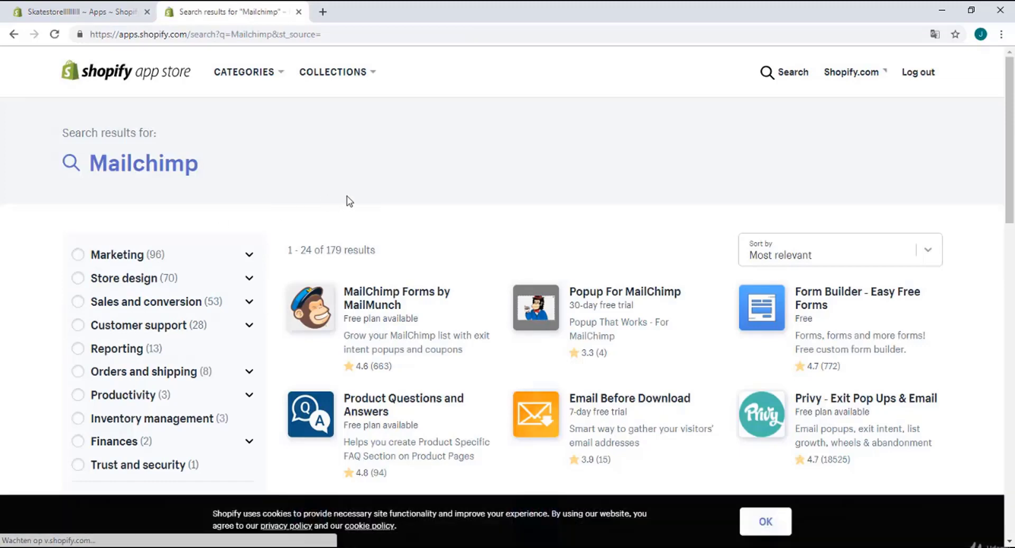
{"action": "scroll", "coordinate": [347, 196], "scroll_direction": "down", "scroll_amount": 2}
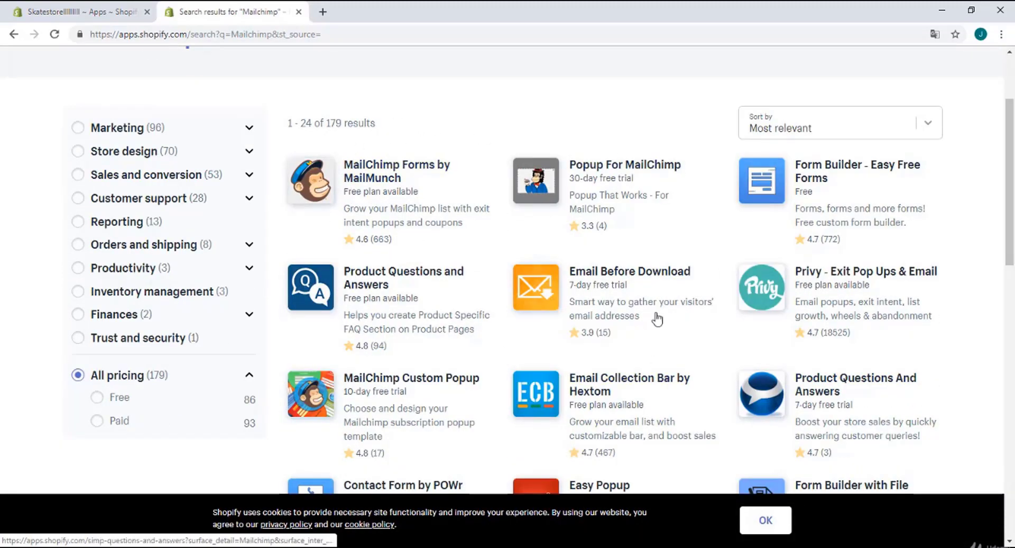
{"action": "left_click", "coordinate": [373, 175]}
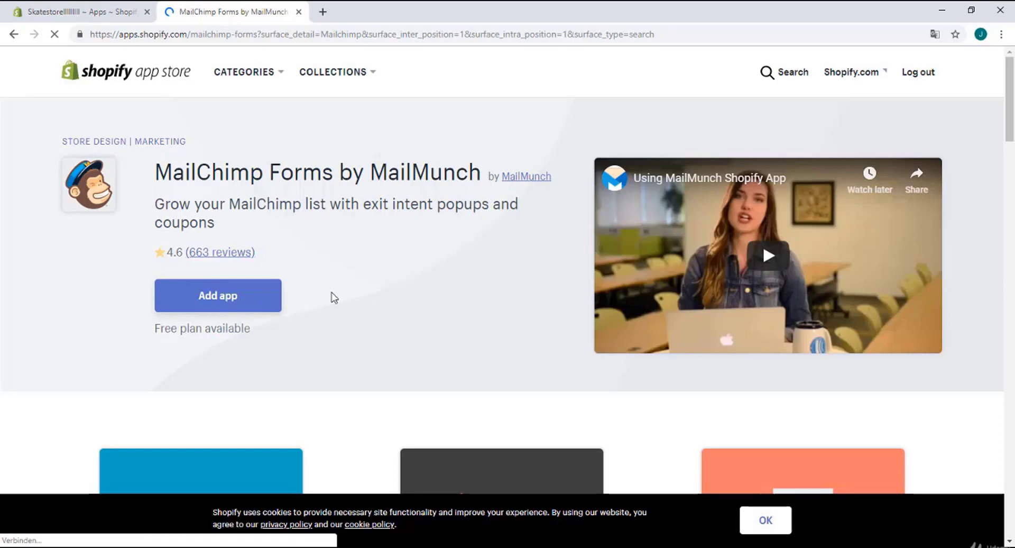
{"action": "left_click", "coordinate": [259, 297]}
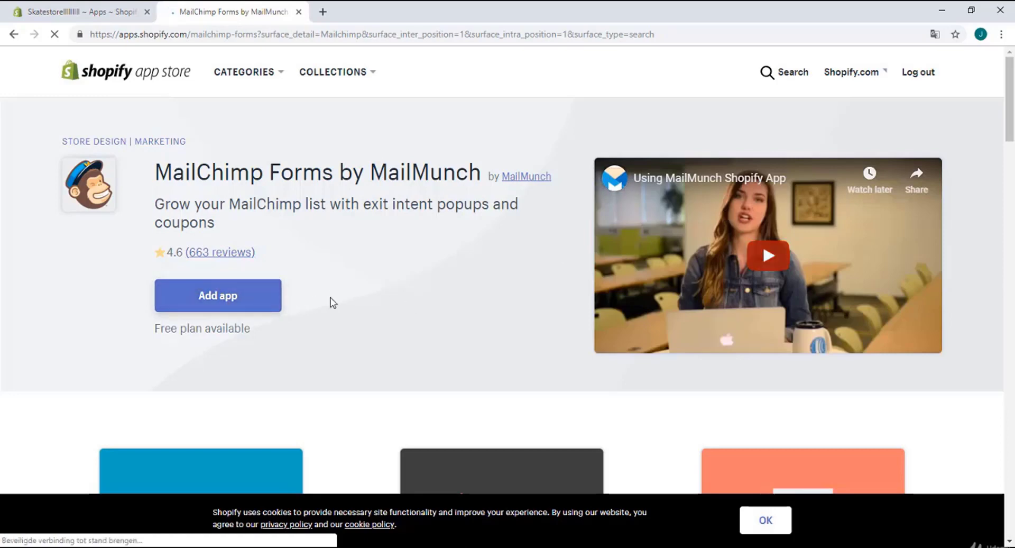
{"action": "left_click", "coordinate": [220, 298]}
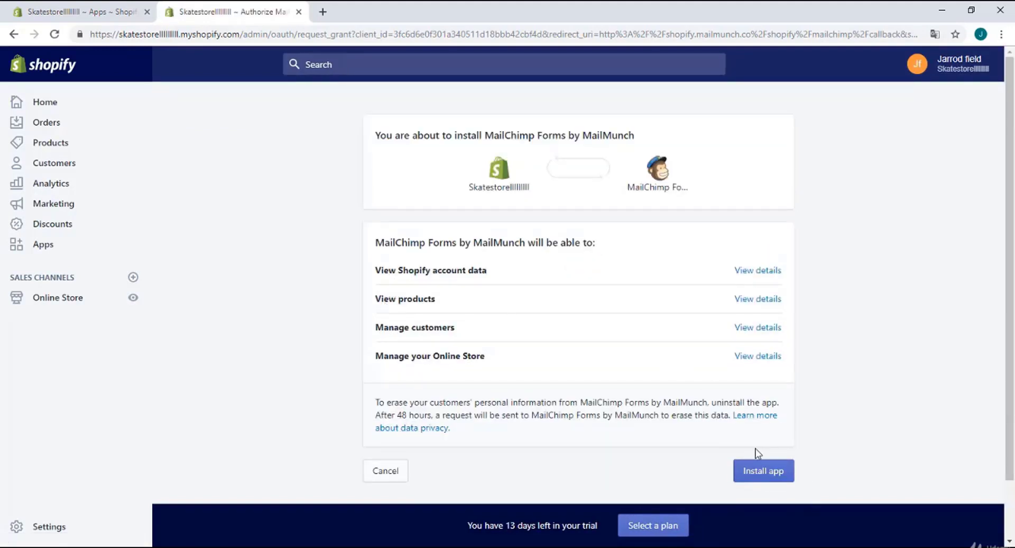
Approve the install of MailChimp Forms by MailMunch on the authorization page
{"action": "left_click", "coordinate": [772, 471]}
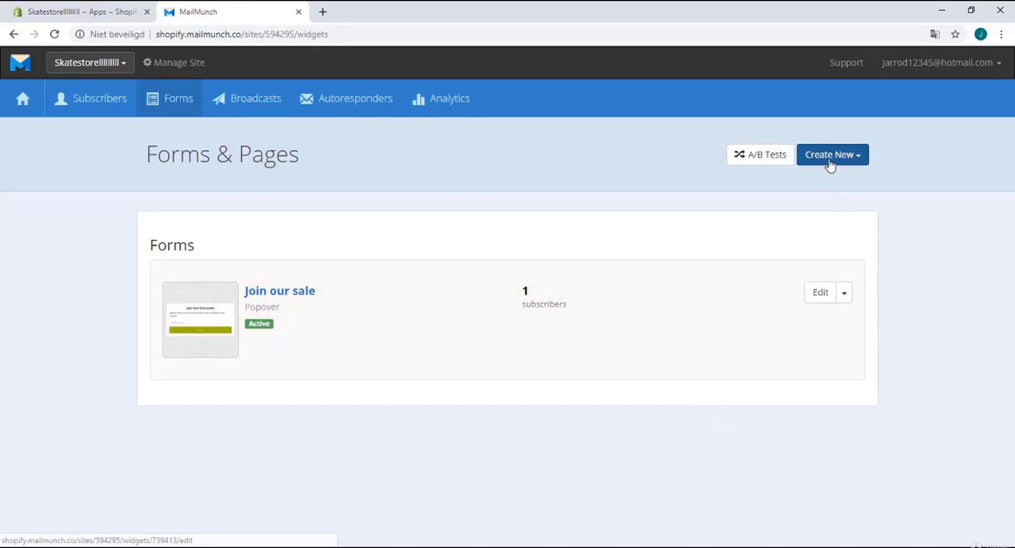
Create a new popover form with the Simple theme, titled 'Join Our Discounts'
{"action": "left_click", "coordinate": [828, 160]}
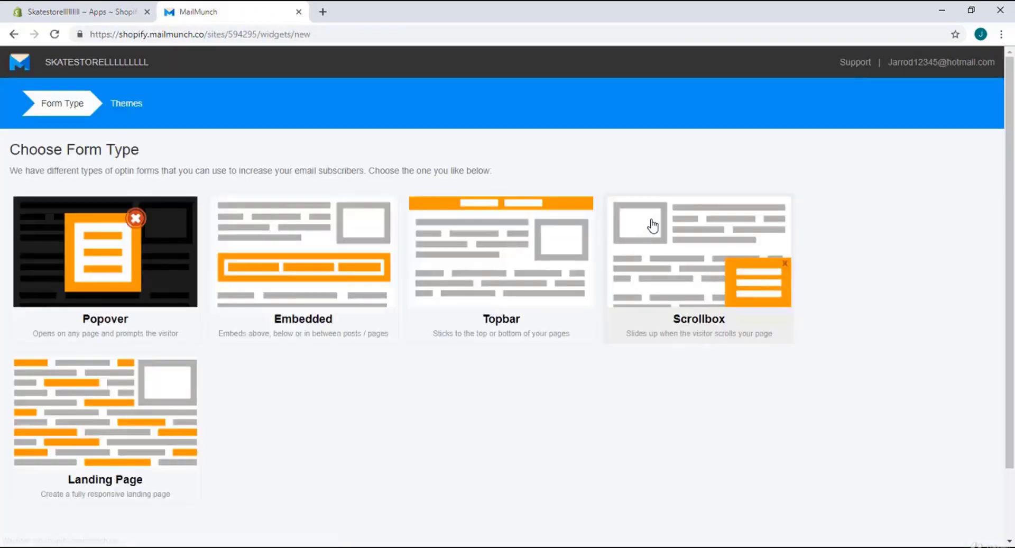
{"action": "left_click", "coordinate": [129, 265]}
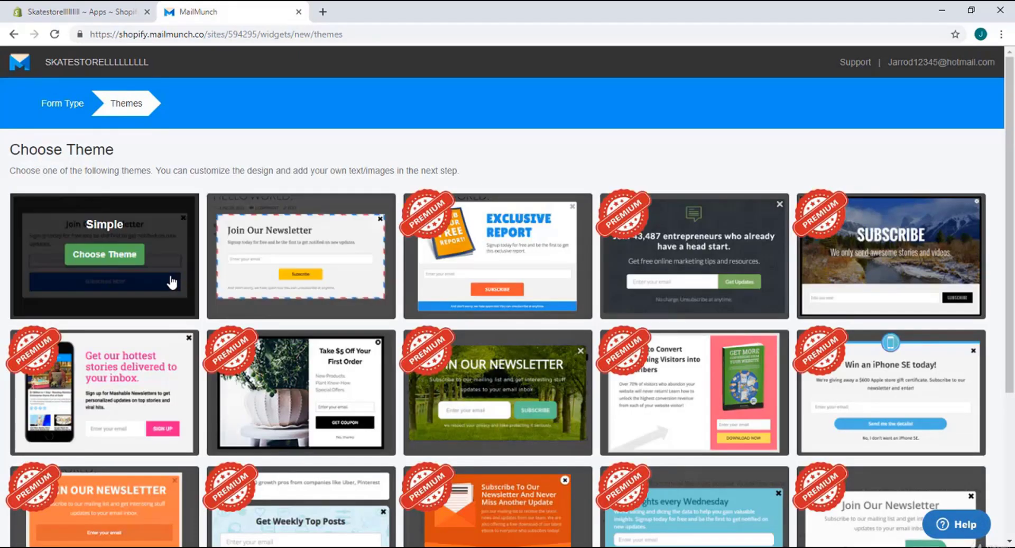
{"action": "left_click", "coordinate": [130, 256]}
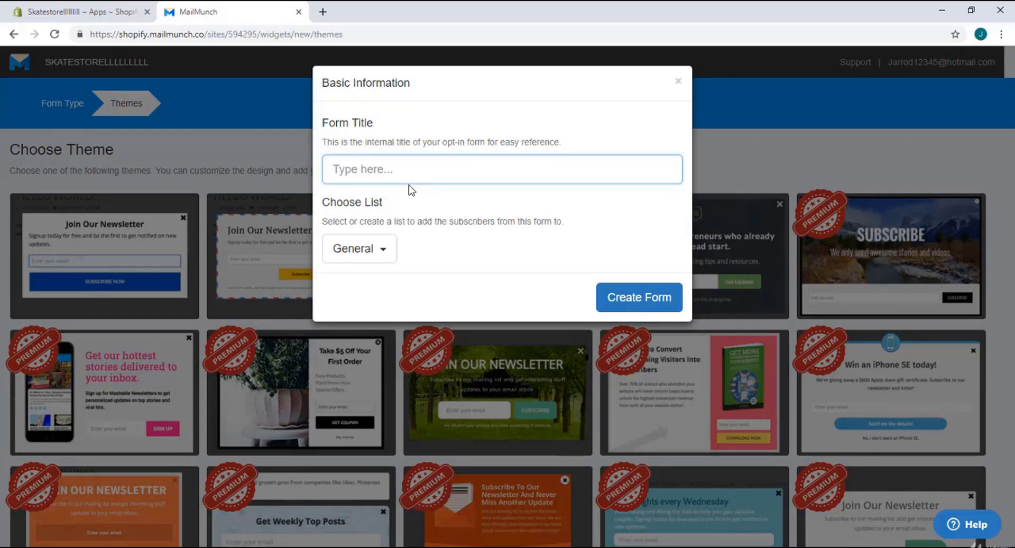
{"action": "type", "text": "Join Our Discounts"}
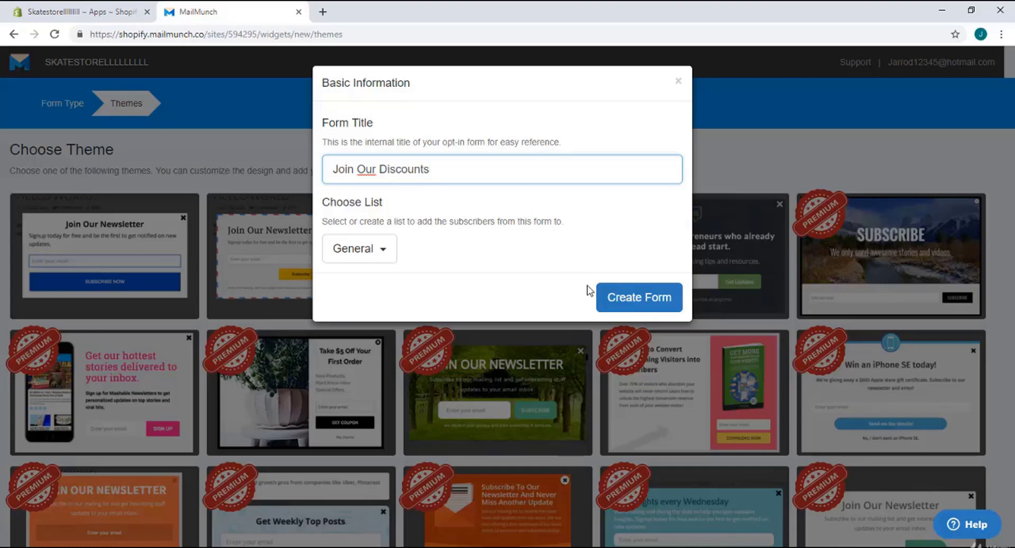
{"action": "left_click", "coordinate": [608, 299]}
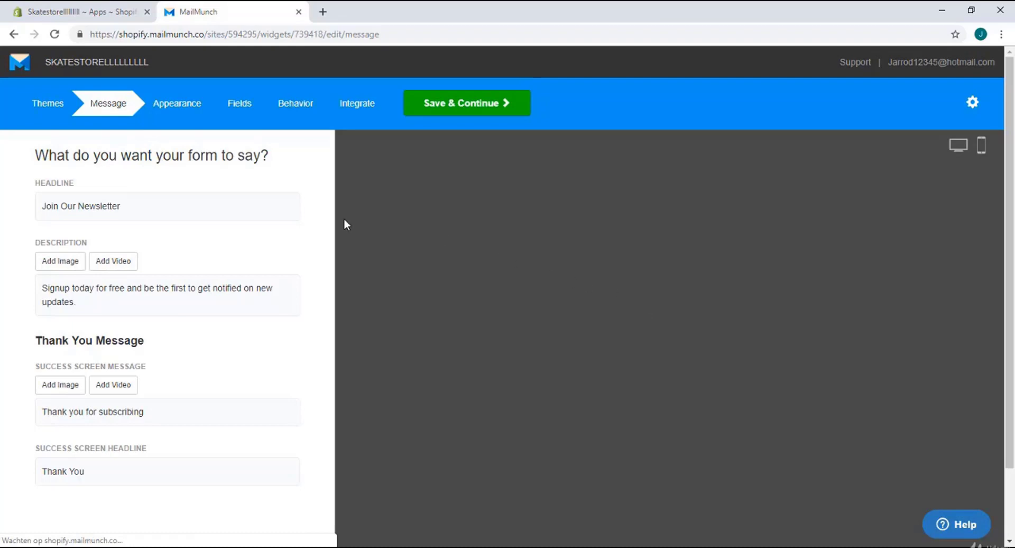
Replace 'Newsletter' with 'Discounts' in the popover headline
{"action": "left_click", "coordinate": [195, 212]}
{"action": "left_click_drag", "start_coordinate": [129, 225], "coordinate": [87, 230]}
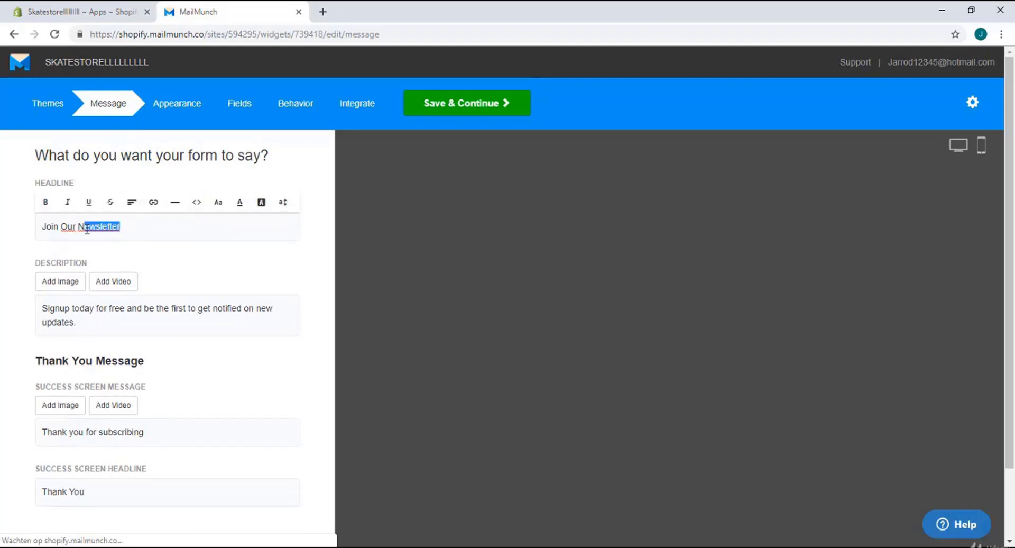
{"action": "key", "text": "BackSpace"}
{"action": "type", "text": "Discounts"}
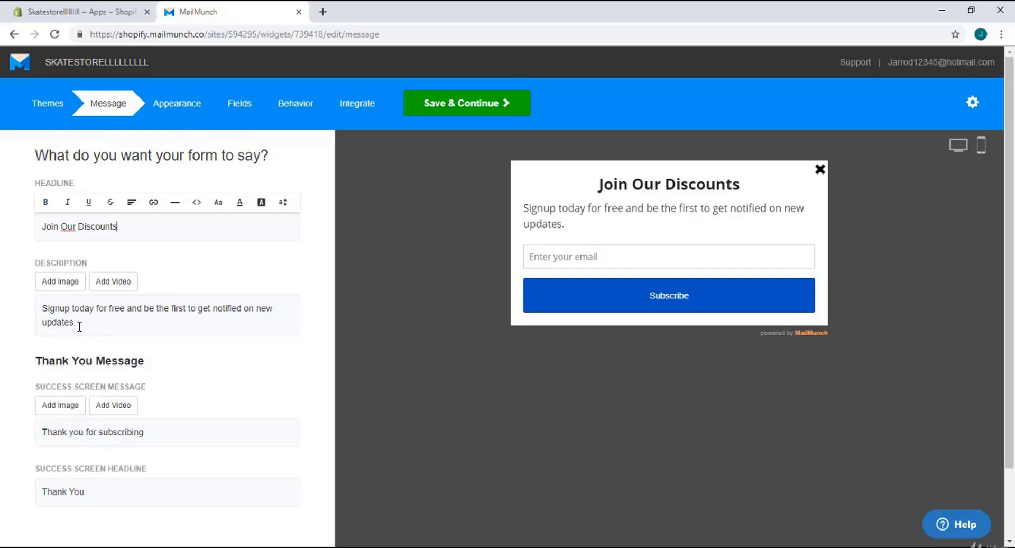
Review the description and the 'Thank You' success screen message fields
{"action": "left_click_drag", "start_coordinate": [71, 321], "coordinate": [45, 324]}
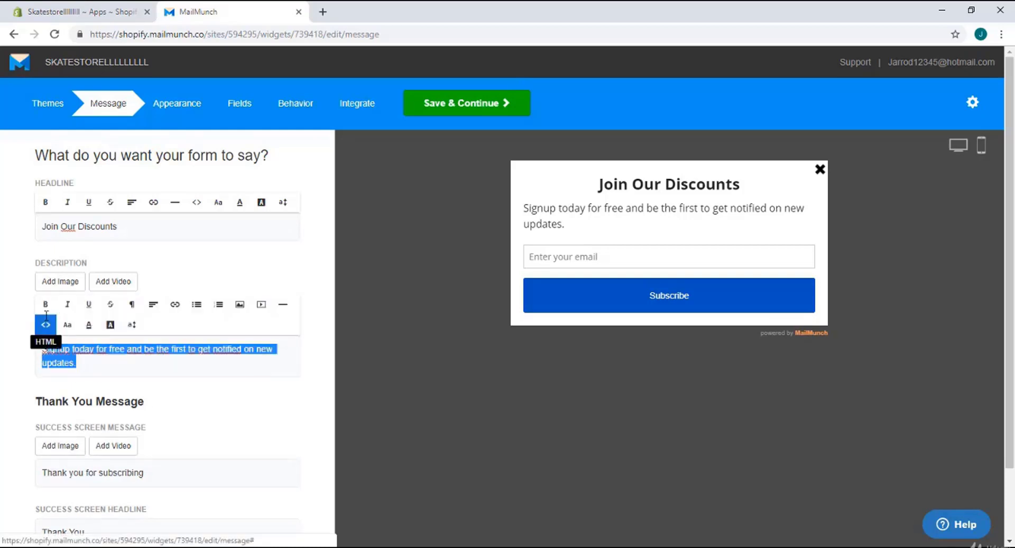
{"action": "left_click", "coordinate": [106, 359]}
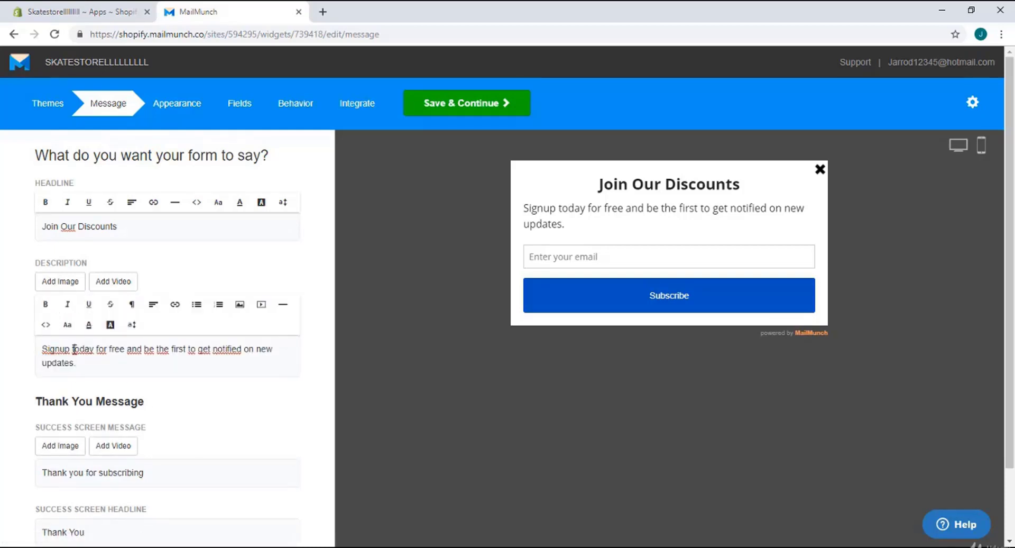
{"action": "scroll", "coordinate": [97, 332], "scroll_direction": "down", "scroll_amount": 2}
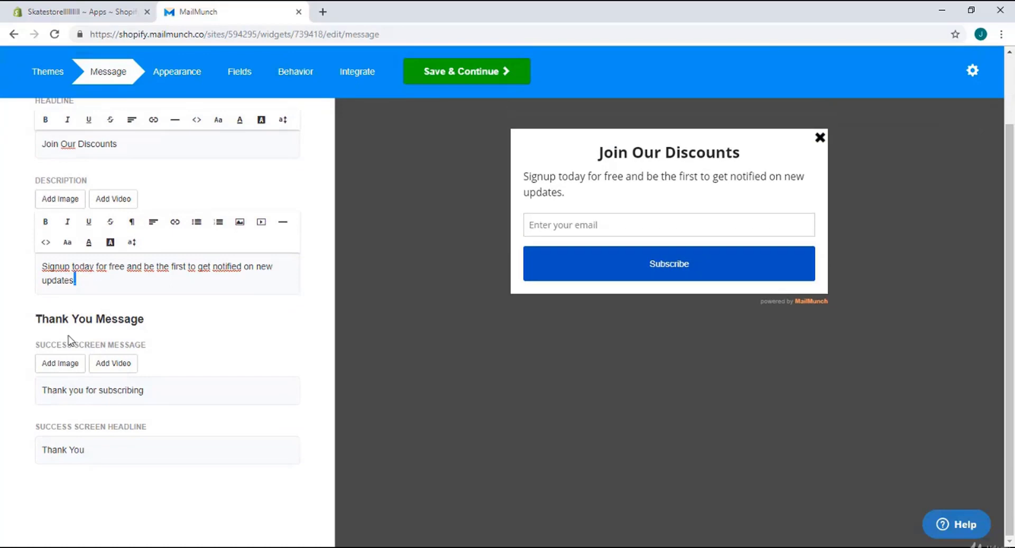
{"action": "left_click", "coordinate": [98, 450]}
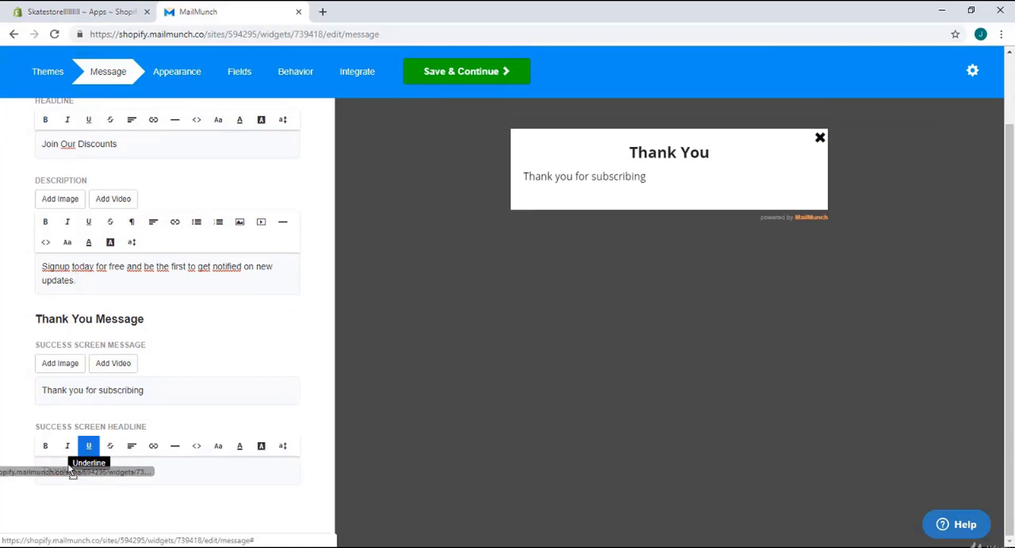
{"action": "left_click", "coordinate": [149, 388]}
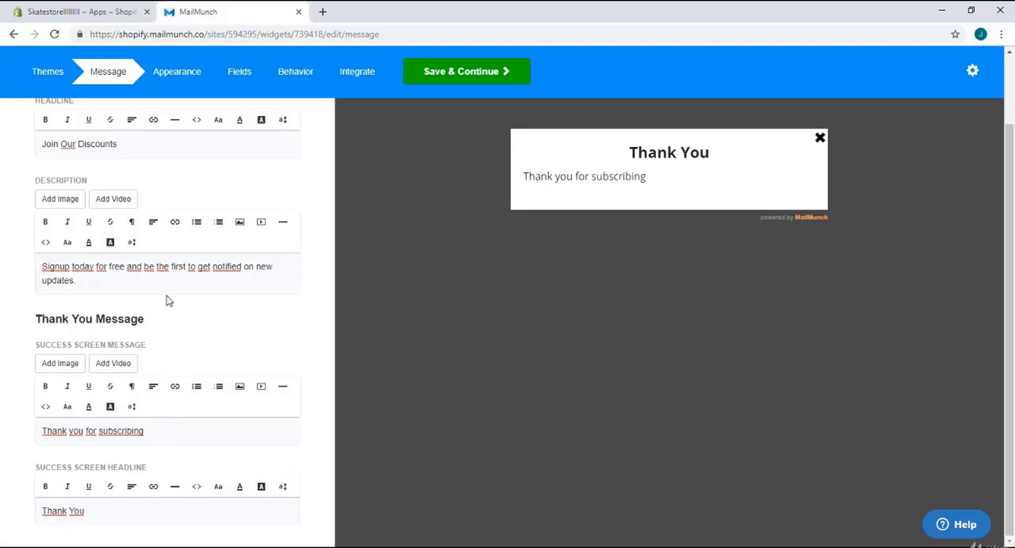
{"action": "scroll", "coordinate": [168, 298], "scroll_direction": "up", "scroll_amount": 2}
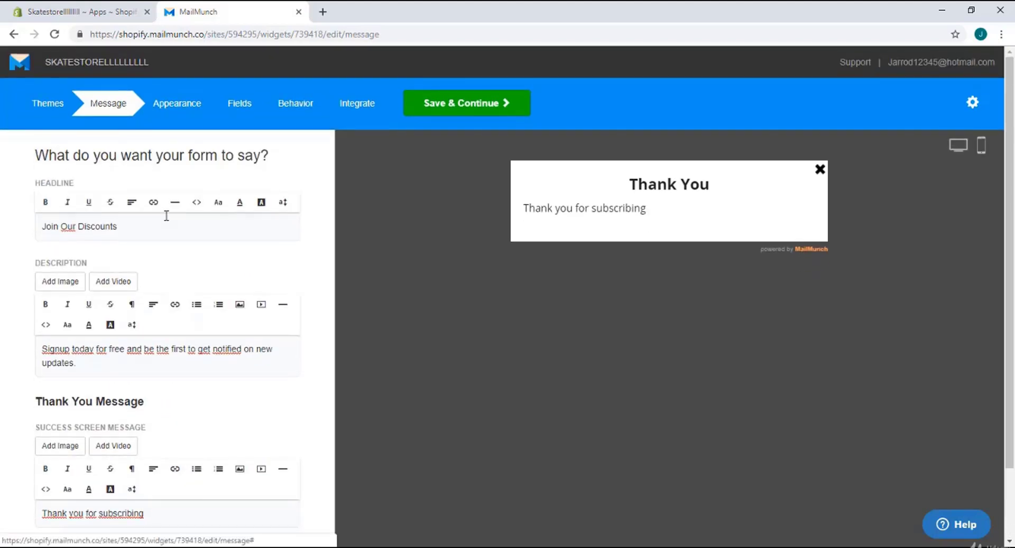
Make the Subscribe button background green (79BA0F) and save the appearance settings
{"action": "left_click", "coordinate": [482, 112]}
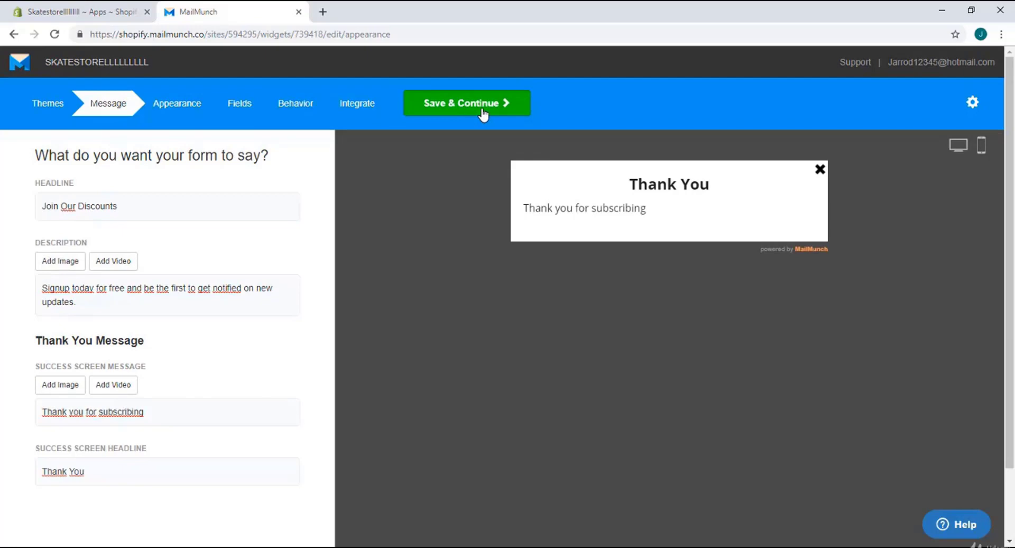
{"action": "scroll", "coordinate": [318, 212], "scroll_direction": "down", "scroll_amount": 2}
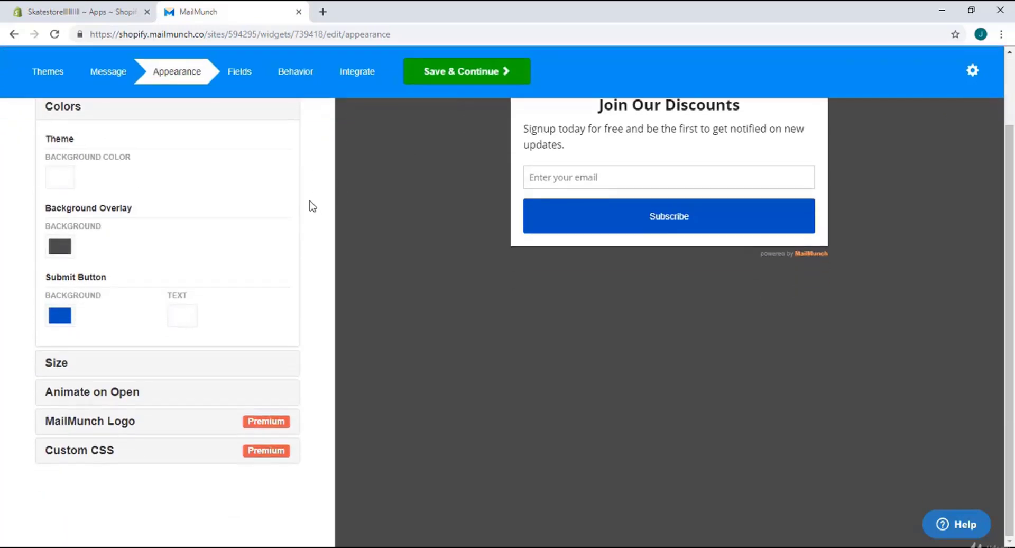
{"action": "scroll", "coordinate": [182, 306], "scroll_direction": "up", "scroll_amount": 1}
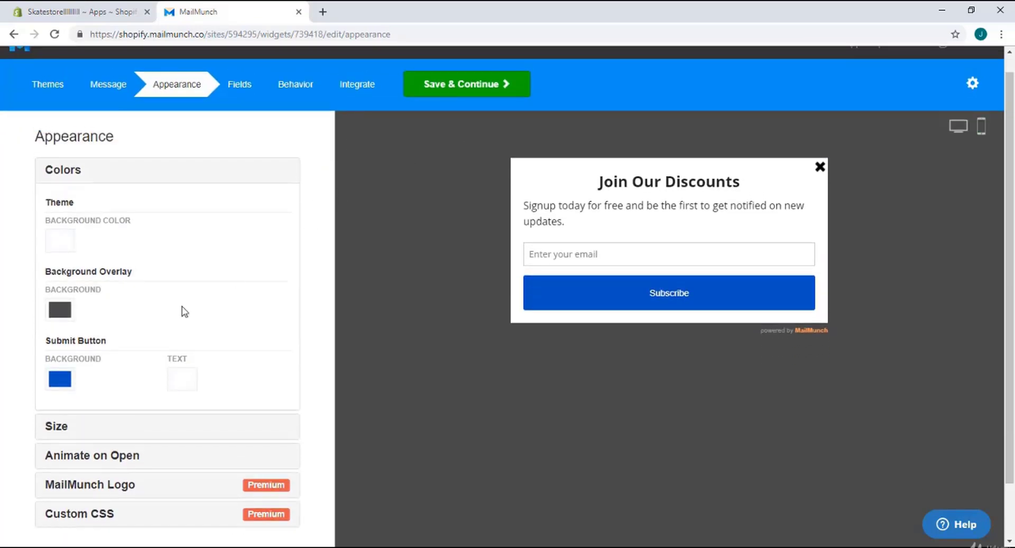
{"action": "left_click", "coordinate": [59, 378]}
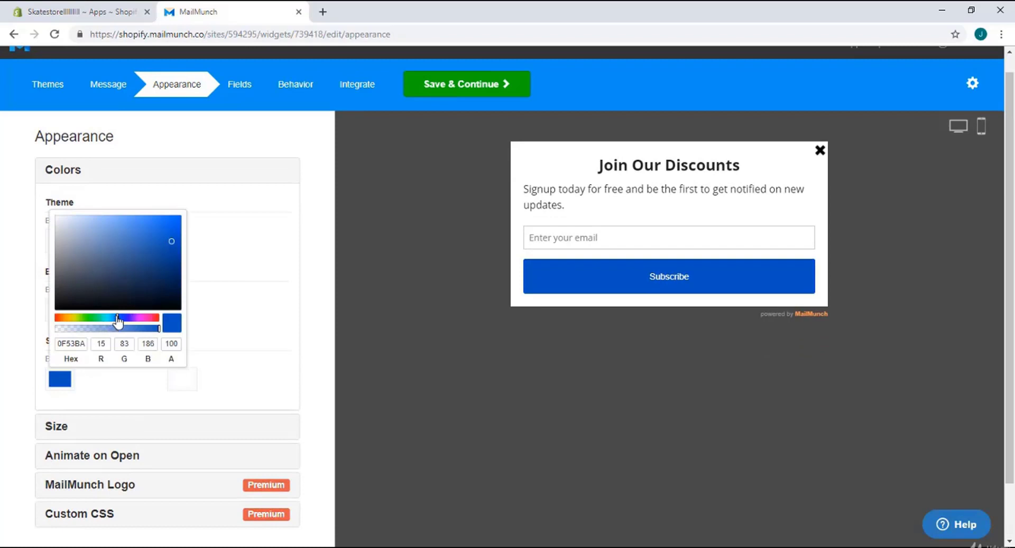
{"action": "left_click_drag", "start_coordinate": [121, 320], "coordinate": [81, 320]}
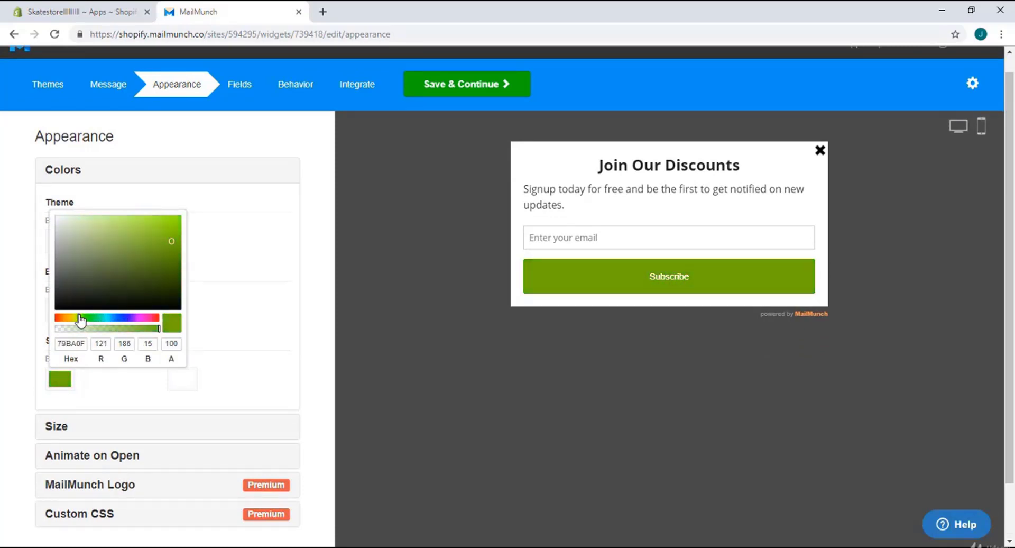
{"action": "left_click", "coordinate": [242, 322]}
{"action": "scroll", "coordinate": [160, 351], "scroll_direction": "down", "scroll_amount": 1}
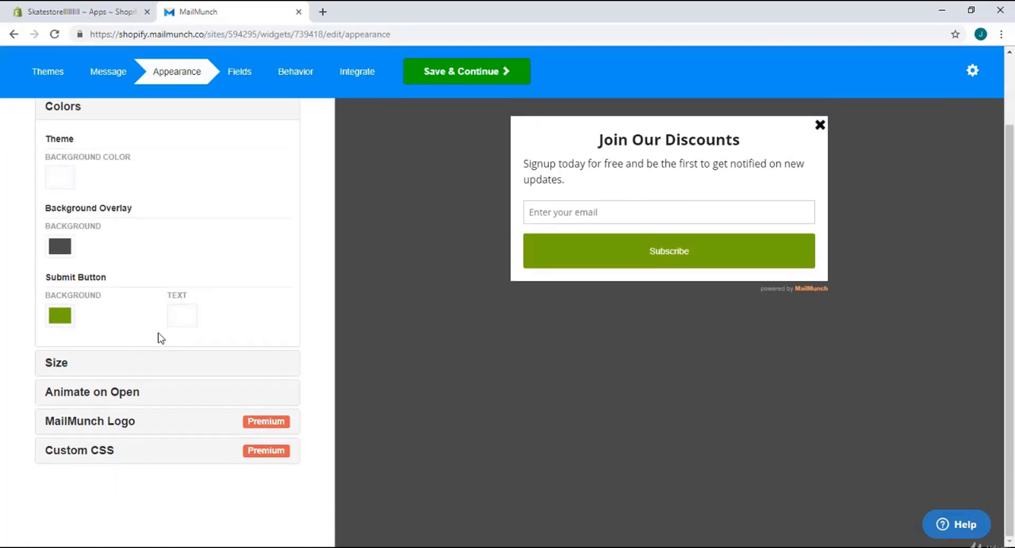
{"action": "left_click", "coordinate": [468, 77]}
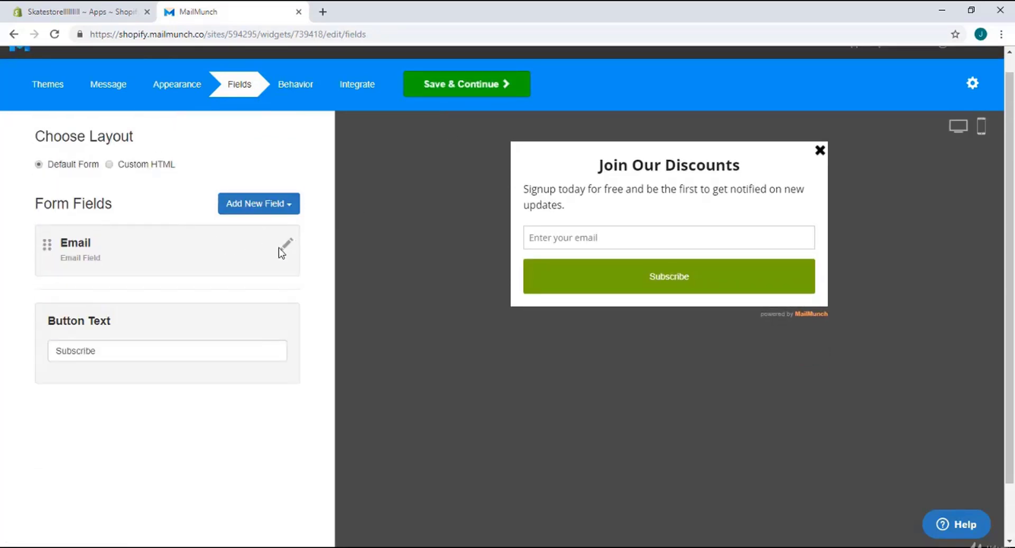
Add First Name and Last Name fields below Email and save the form fields
{"action": "left_click", "coordinate": [277, 204]}
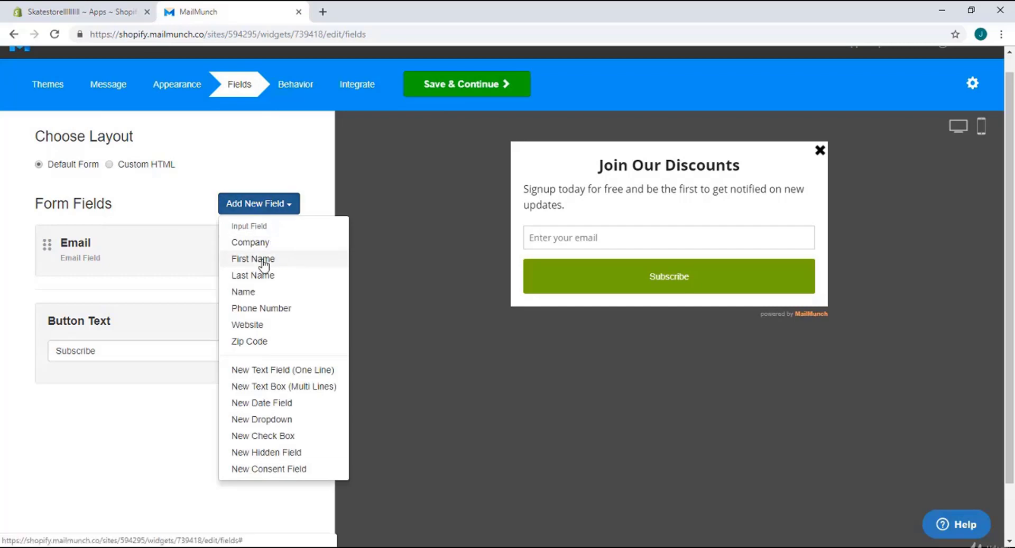
{"action": "left_click", "coordinate": [264, 259]}
{"action": "left_click", "coordinate": [265, 208]}
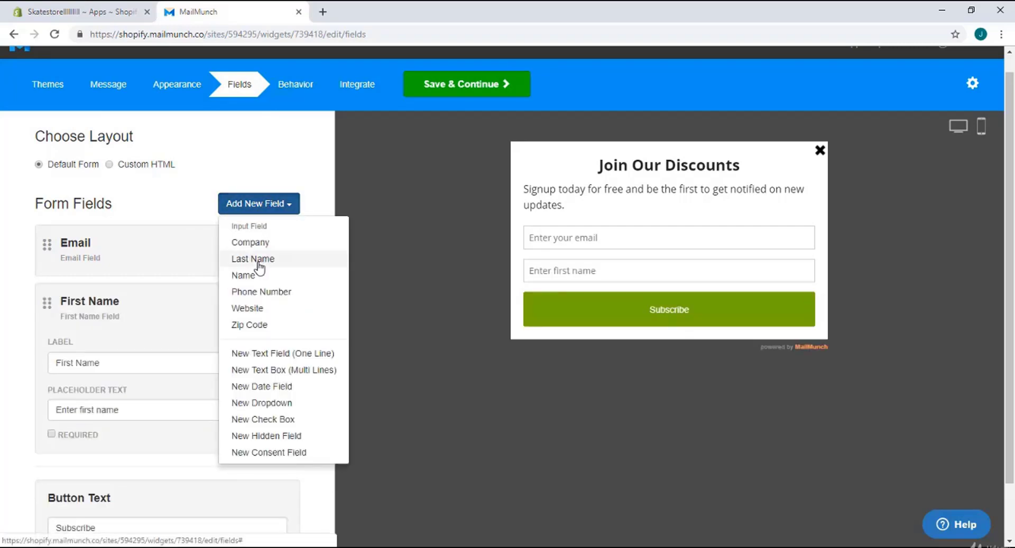
{"action": "left_click", "coordinate": [257, 259]}
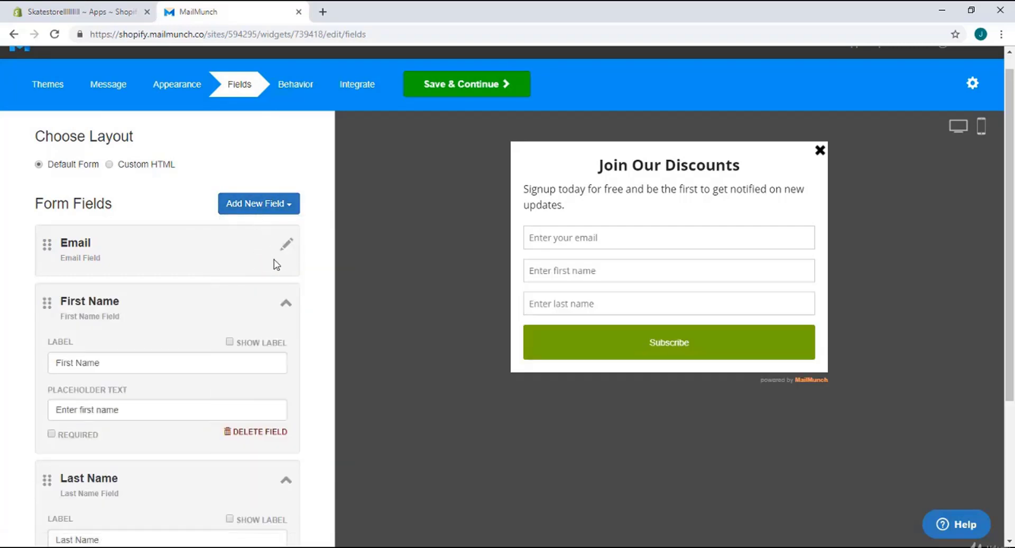
{"action": "scroll", "coordinate": [256, 248], "scroll_direction": "down", "scroll_amount": 3}
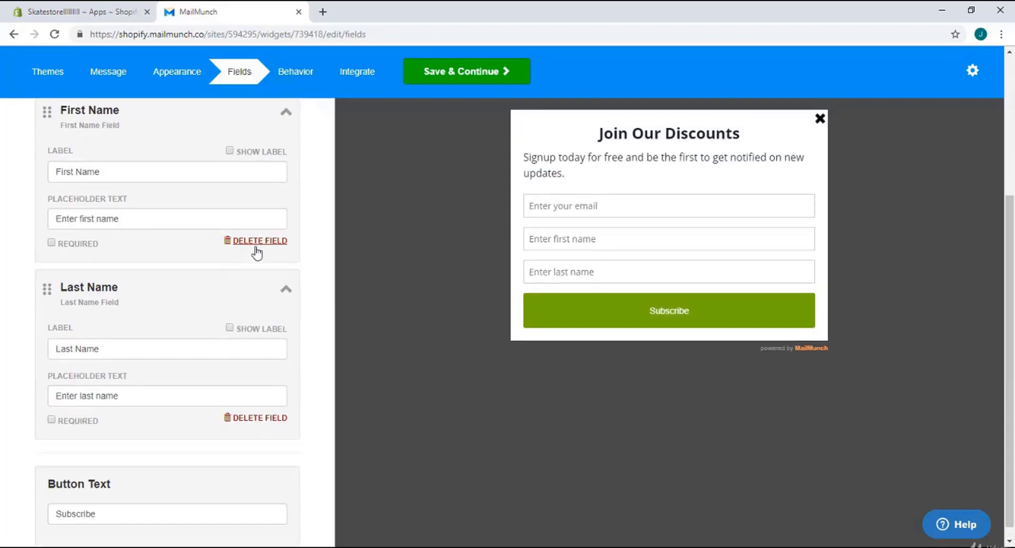
{"action": "scroll", "coordinate": [257, 250], "scroll_direction": "up", "scroll_amount": 2}
{"action": "scroll", "coordinate": [258, 252], "scroll_direction": "up", "scroll_amount": 2}
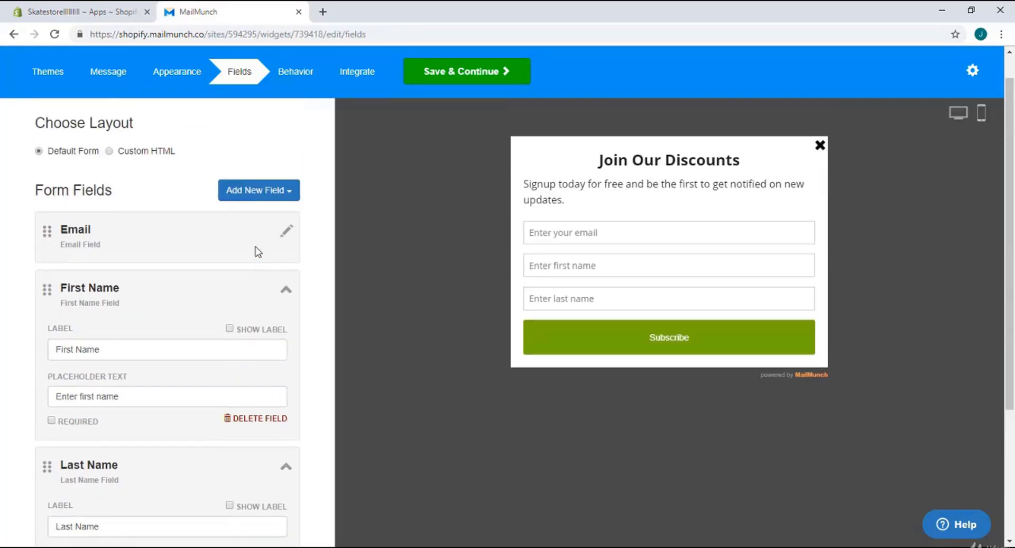
{"action": "scroll", "coordinate": [257, 251], "scroll_direction": "down", "scroll_amount": 1}
{"action": "scroll", "coordinate": [258, 251], "scroll_direction": "up", "scroll_amount": 1}
{"action": "scroll", "coordinate": [257, 249], "scroll_direction": "down", "scroll_amount": 2}
{"action": "scroll", "coordinate": [255, 249], "scroll_direction": "down", "scroll_amount": 2}
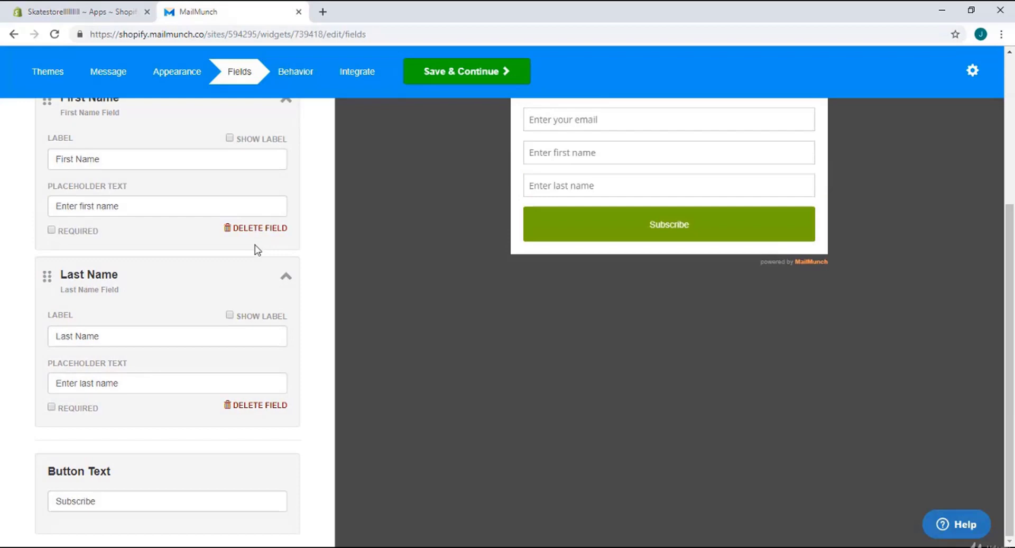
{"action": "left_click", "coordinate": [428, 87]}
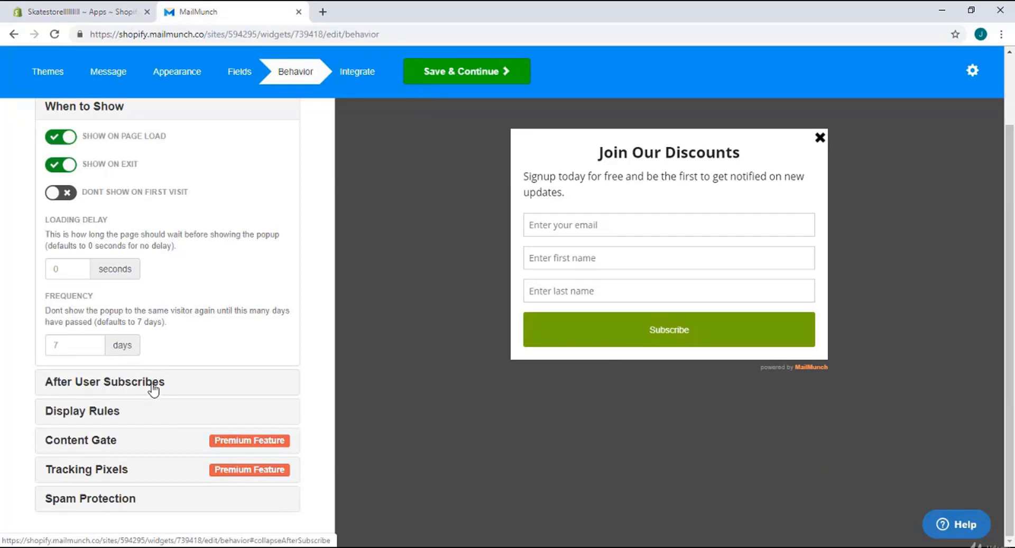
Switch on 'Dont show on first visit' in the popup's Behavior settings
{"action": "left_click", "coordinate": [71, 202]}
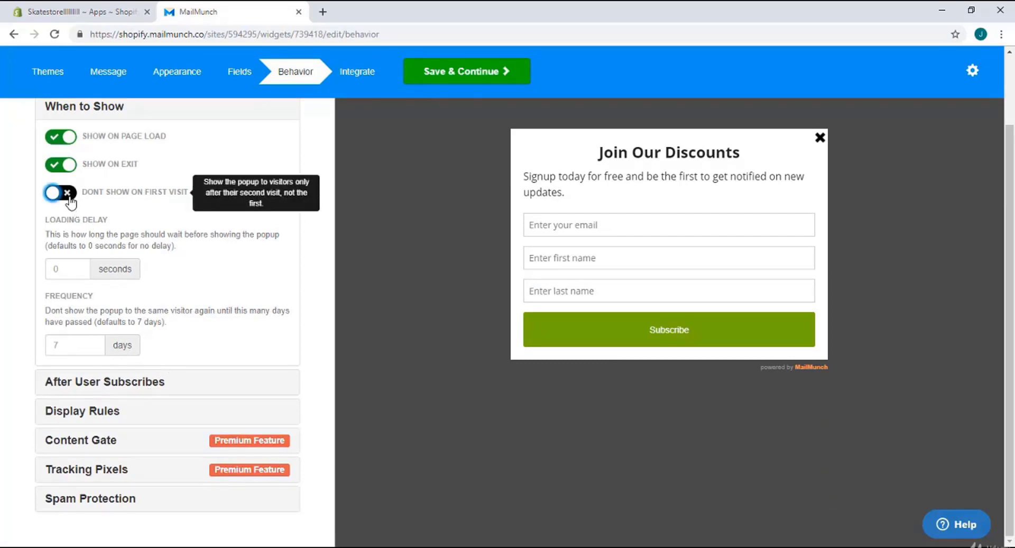
{"action": "left_click", "coordinate": [71, 202]}
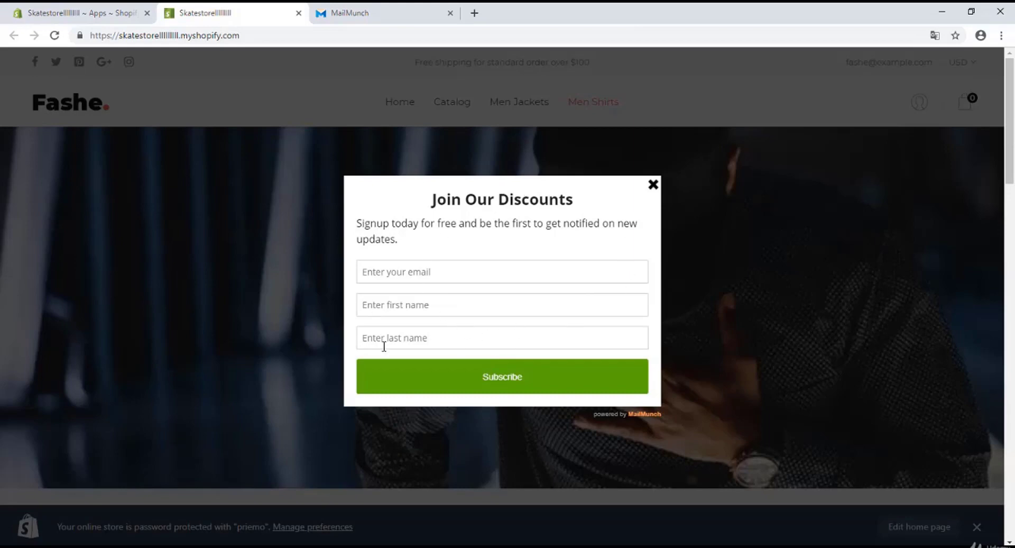
Subscribe a test visitor with email, first and last name, then close the Thank You popup
{"action": "left_click", "coordinate": [478, 277]}
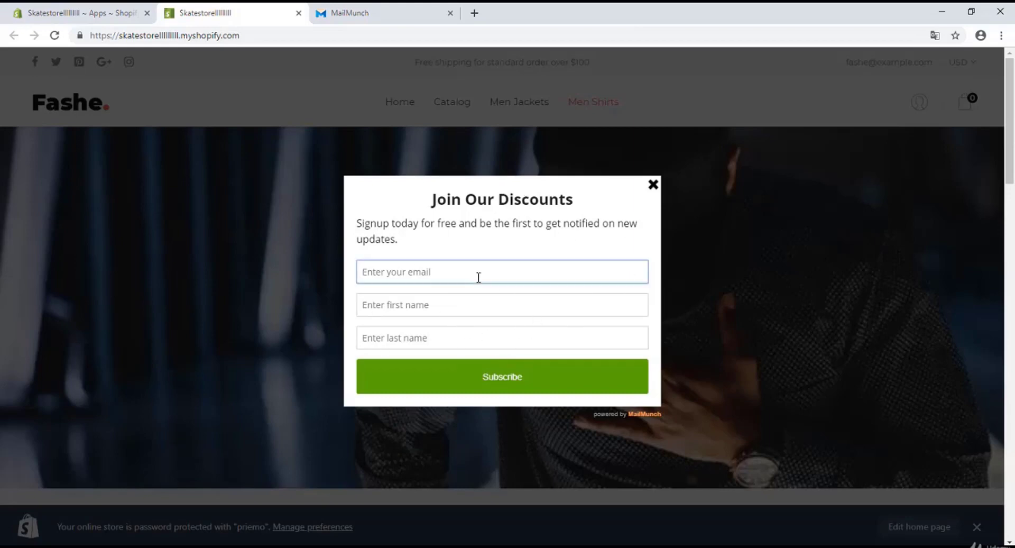
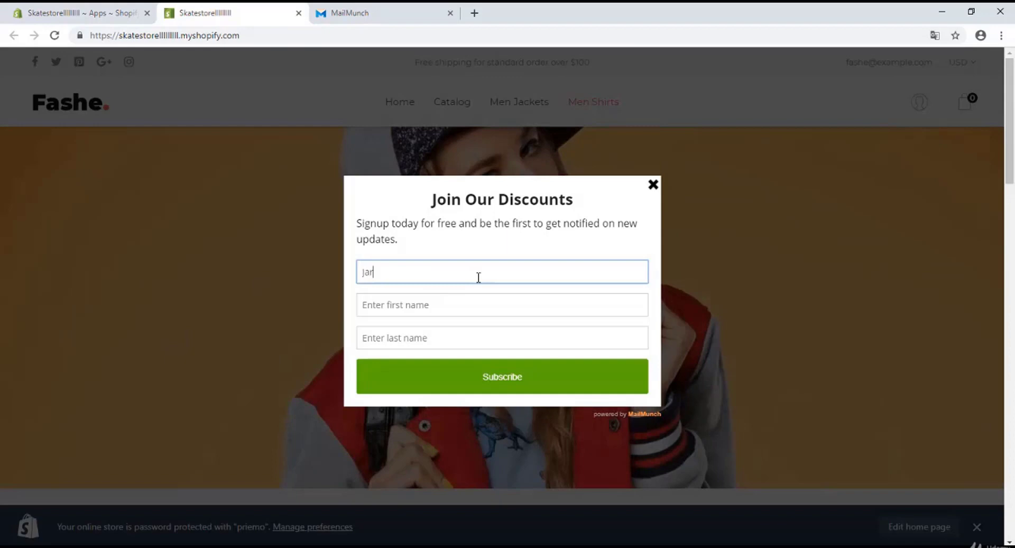
{"action": "left_click", "coordinate": [453, 297]}
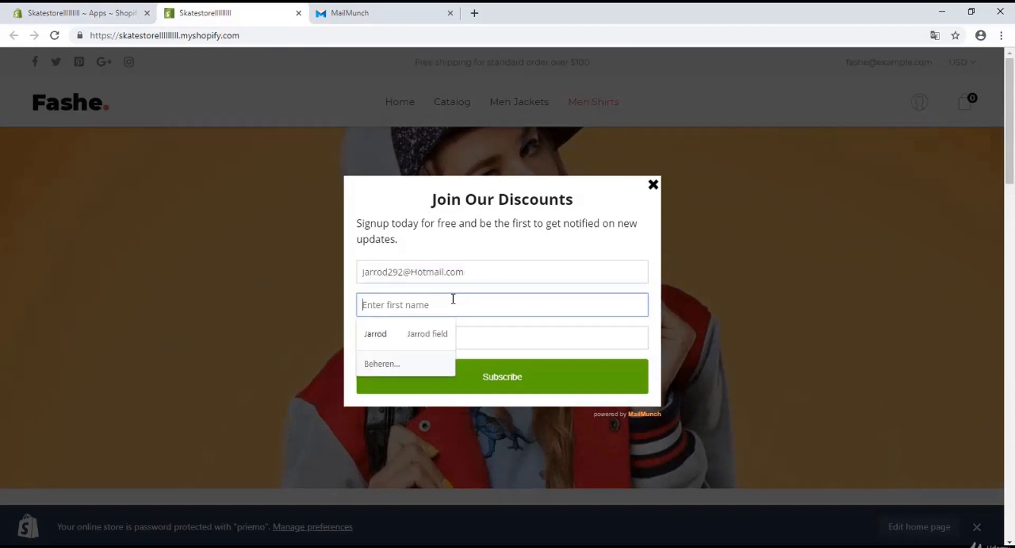
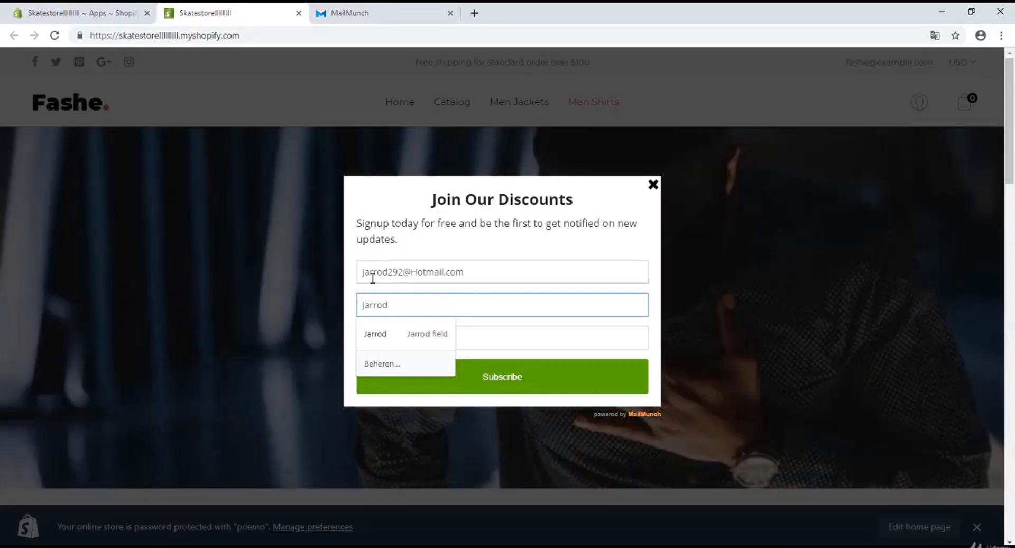
{"action": "left_click", "coordinate": [393, 337]}
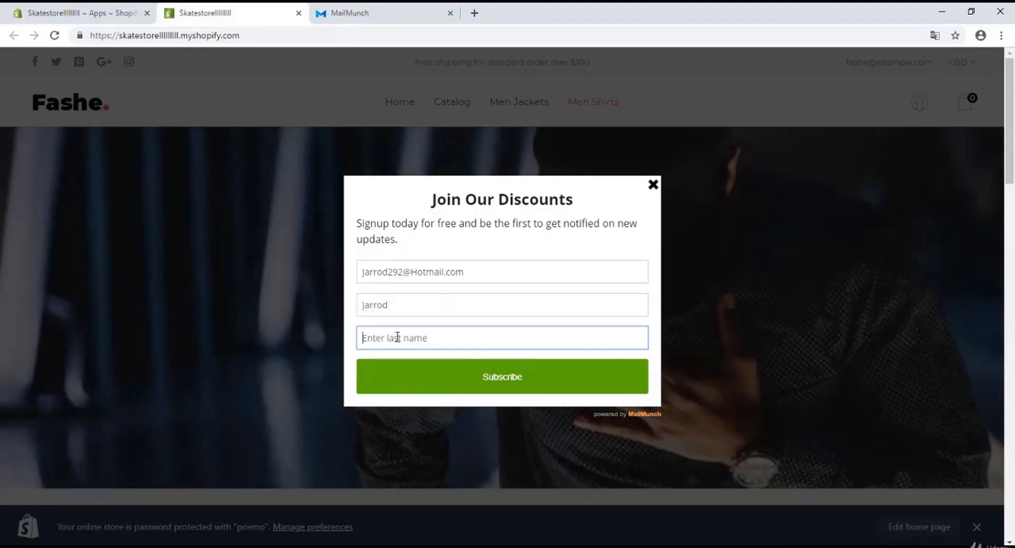
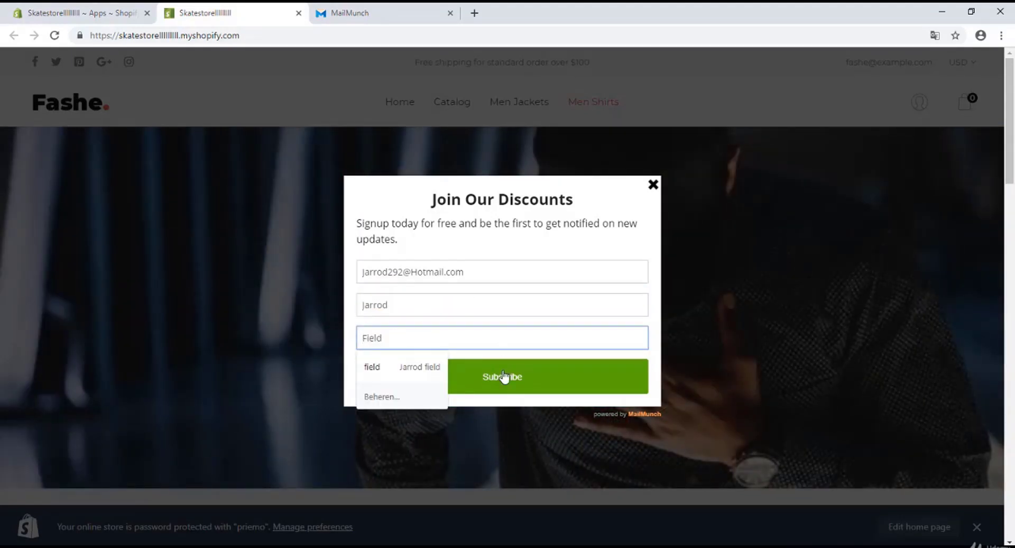
{"action": "left_click", "coordinate": [504, 376]}
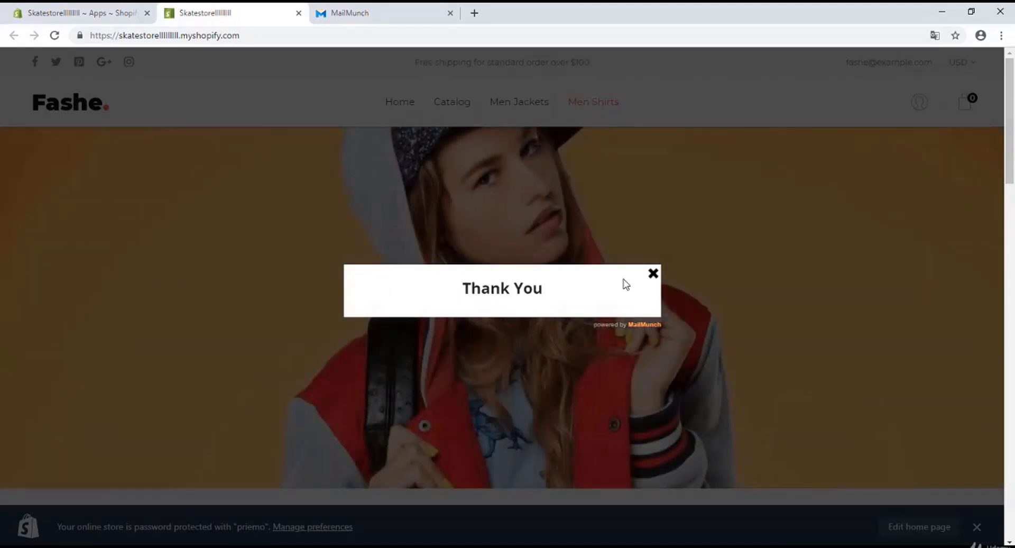
{"action": "left_click", "coordinate": [650, 276]}
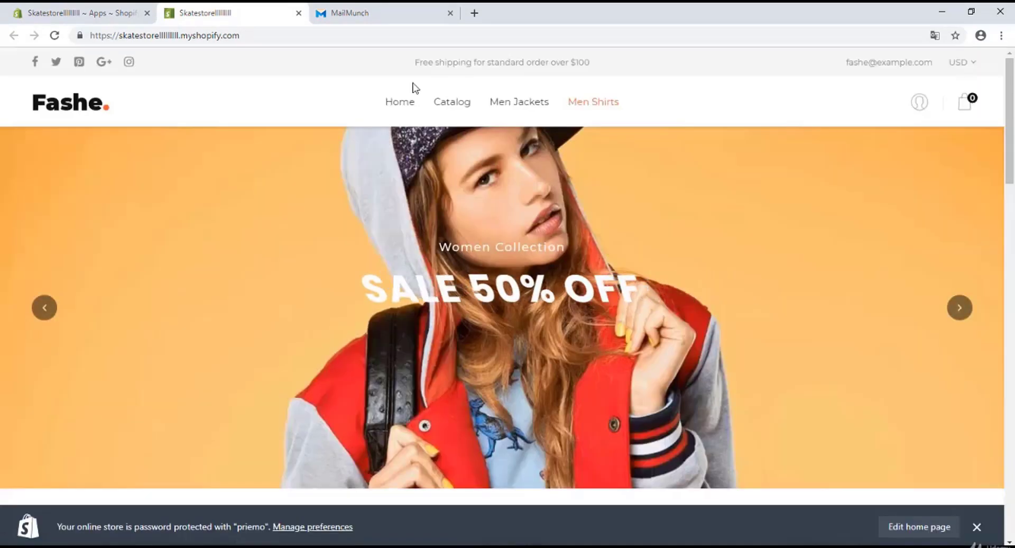
Open the Join Our Sale subscriber list and view the new subscriber's profile
{"action": "left_click", "coordinate": [370, 13]}
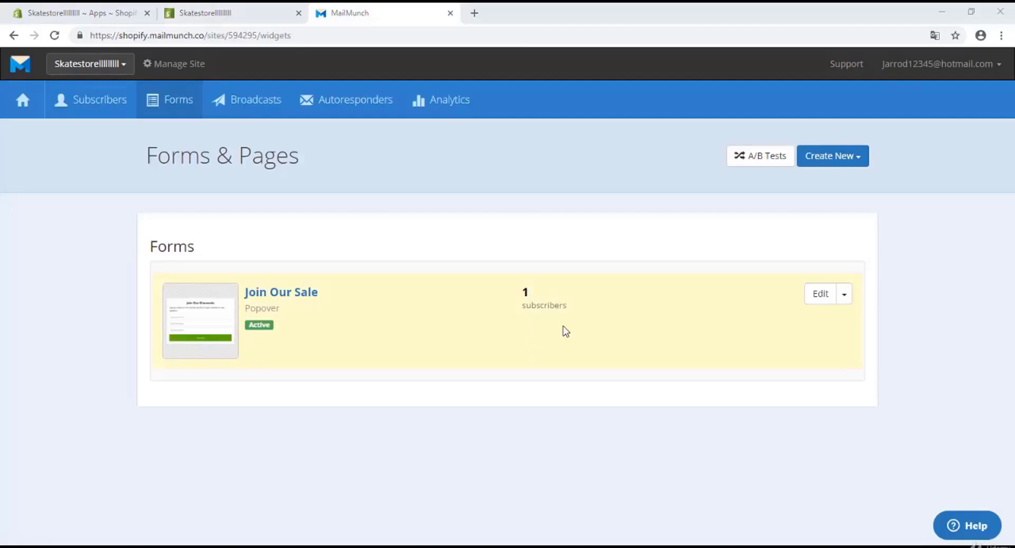
{"action": "left_click", "coordinate": [526, 302]}
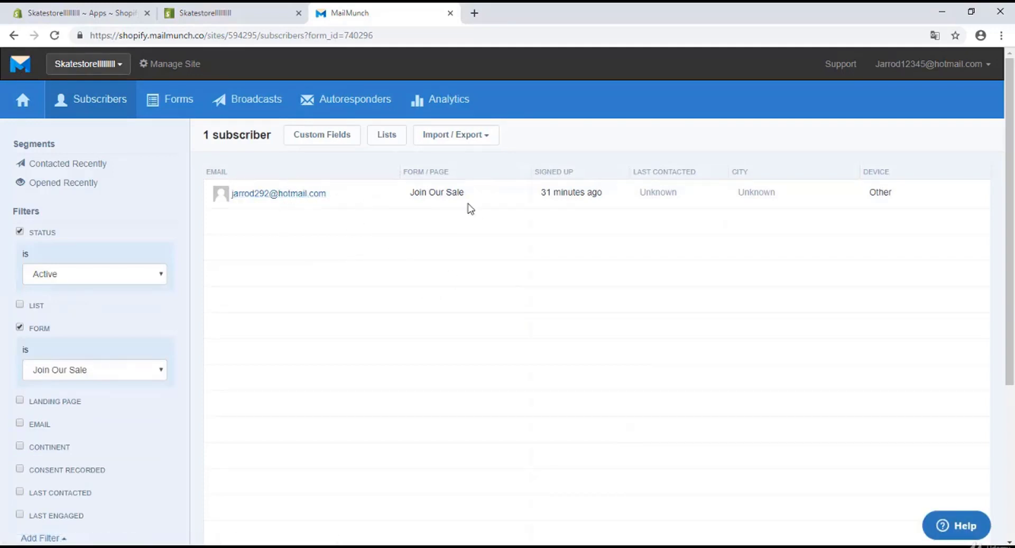
{"action": "left_click", "coordinate": [269, 197]}
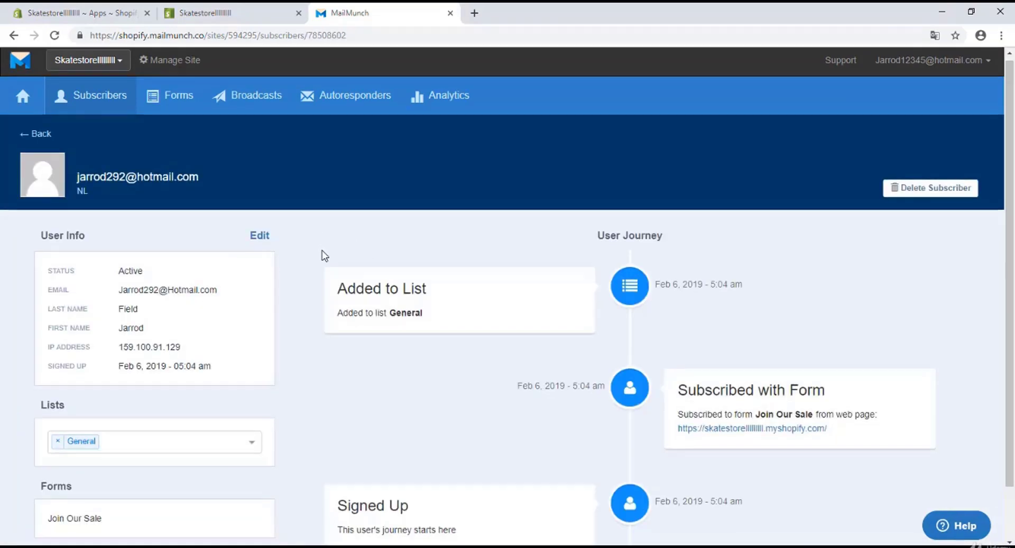
{"action": "scroll", "coordinate": [321, 256], "scroll_direction": "down", "scroll_amount": 1}
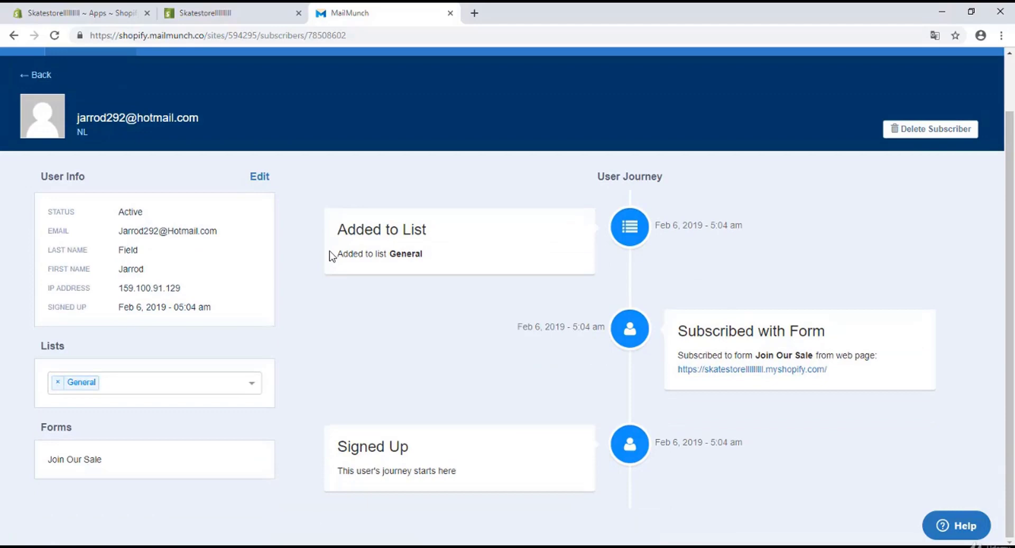